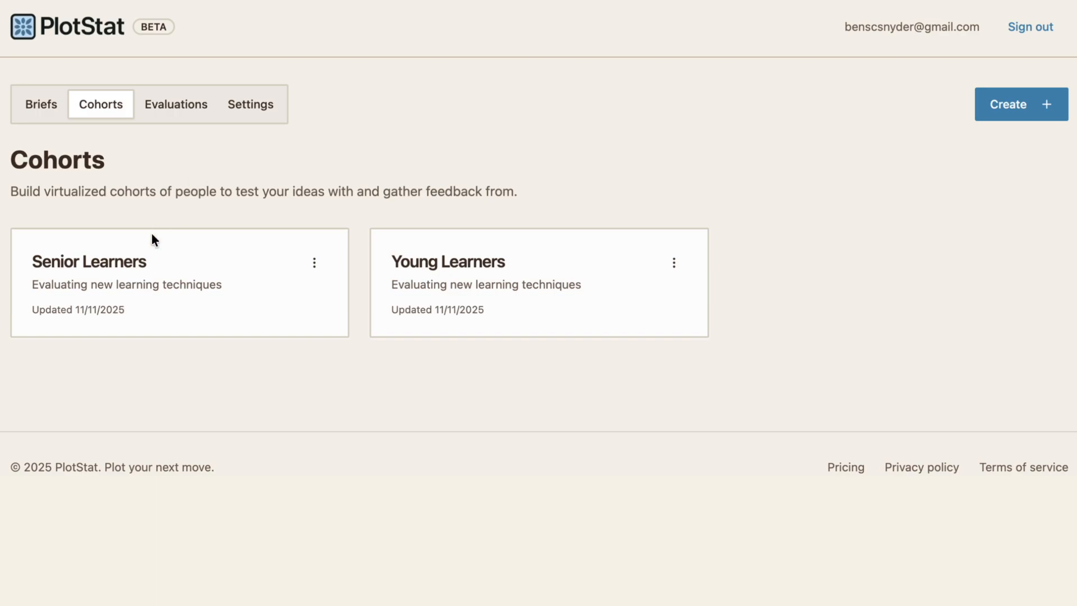
- Review the Senior Learners cohort's description and its optional demographics and attributes, and return to the dashboard
click(139, 273)
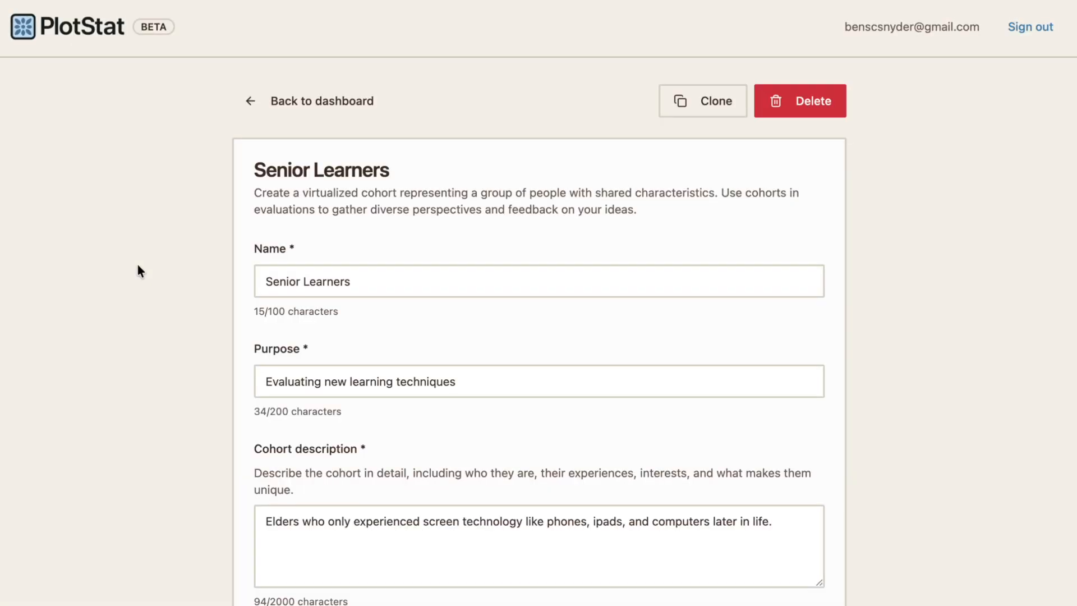
scroll(138, 266, down, 3)
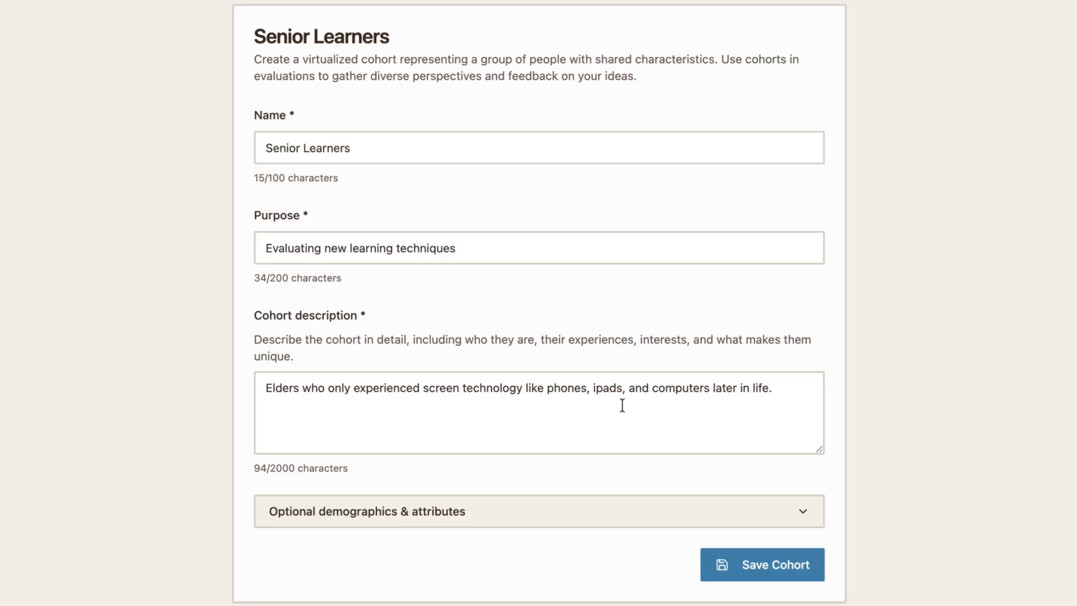
click(513, 510)
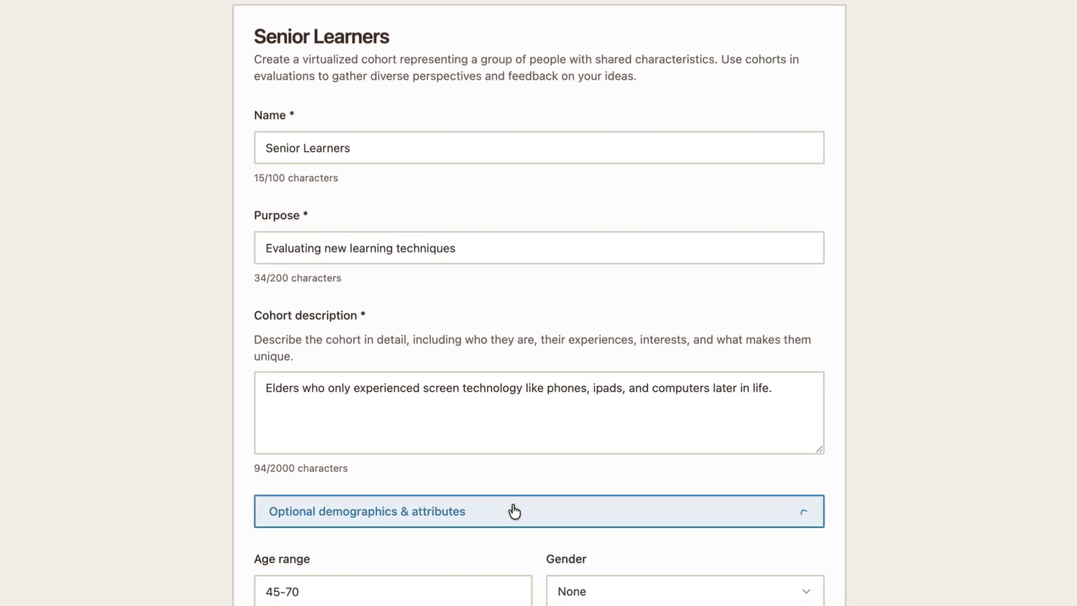
scroll(513, 511, down, 6)
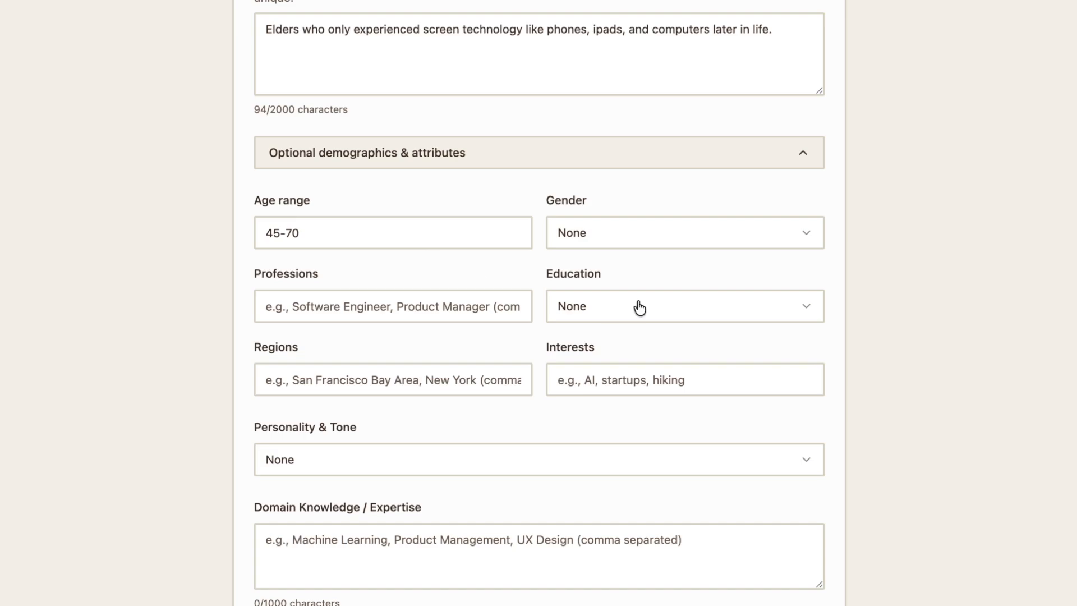
scroll(862, 371, down, 4)
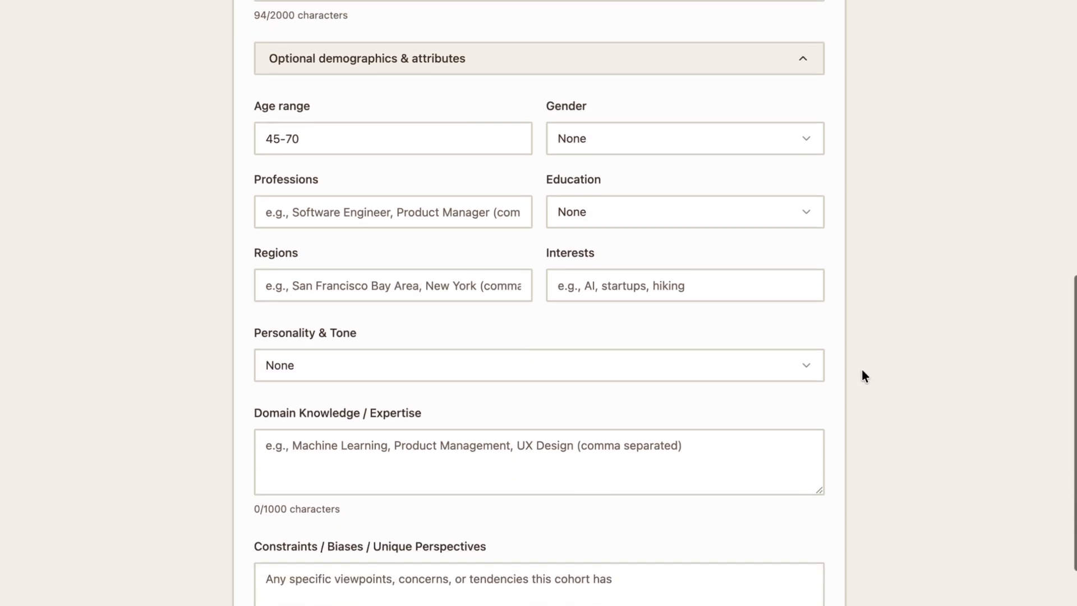
scroll(848, 362, up, 12)
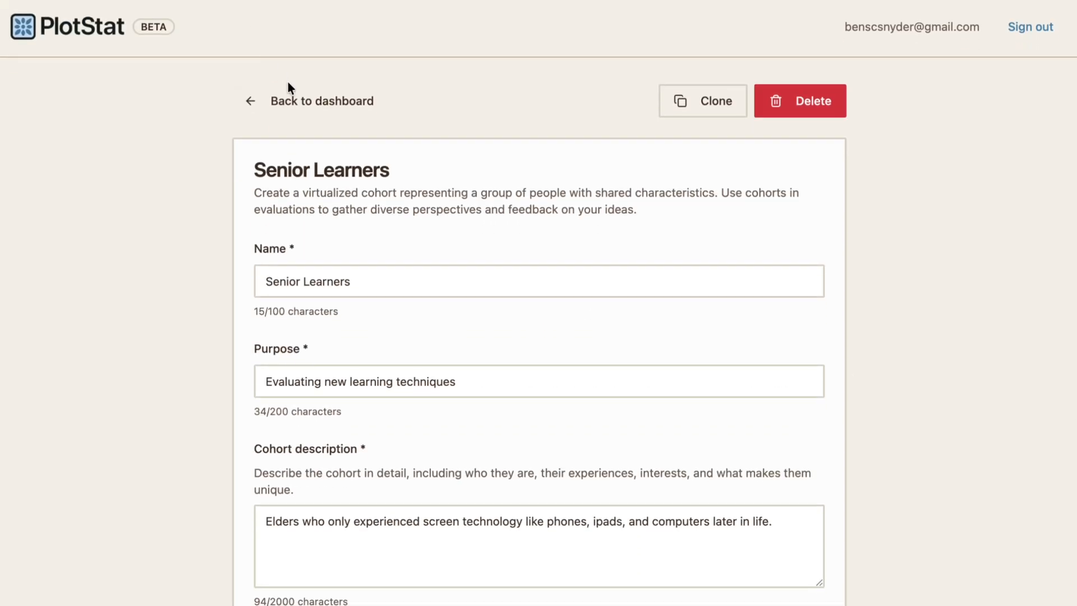
click(296, 101)
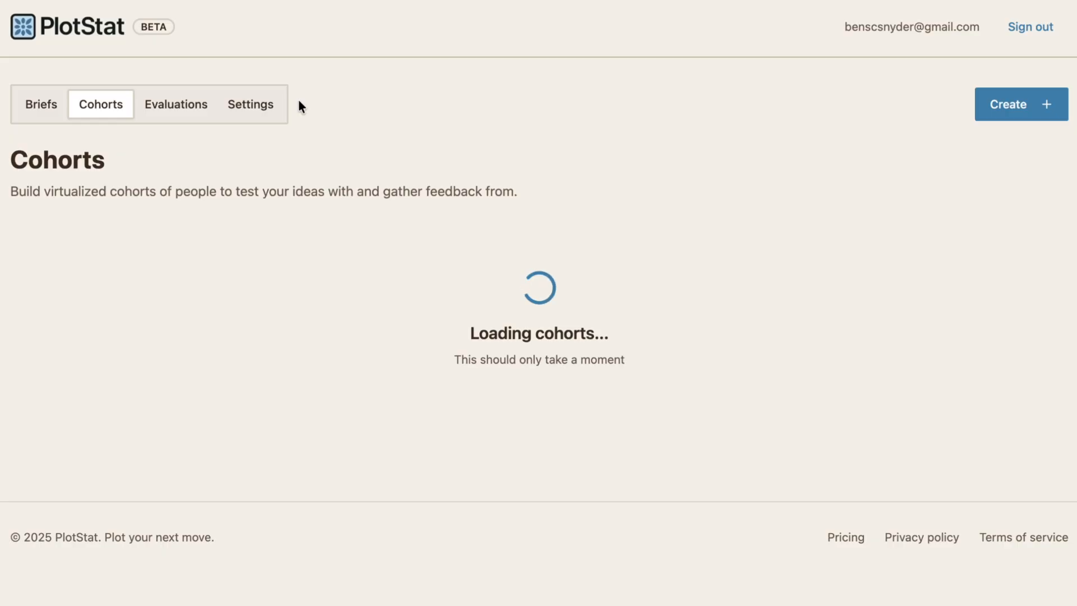
- Review the Young Learners cohort's description and optional demographics, and go back to the cohort list
click(439, 261)
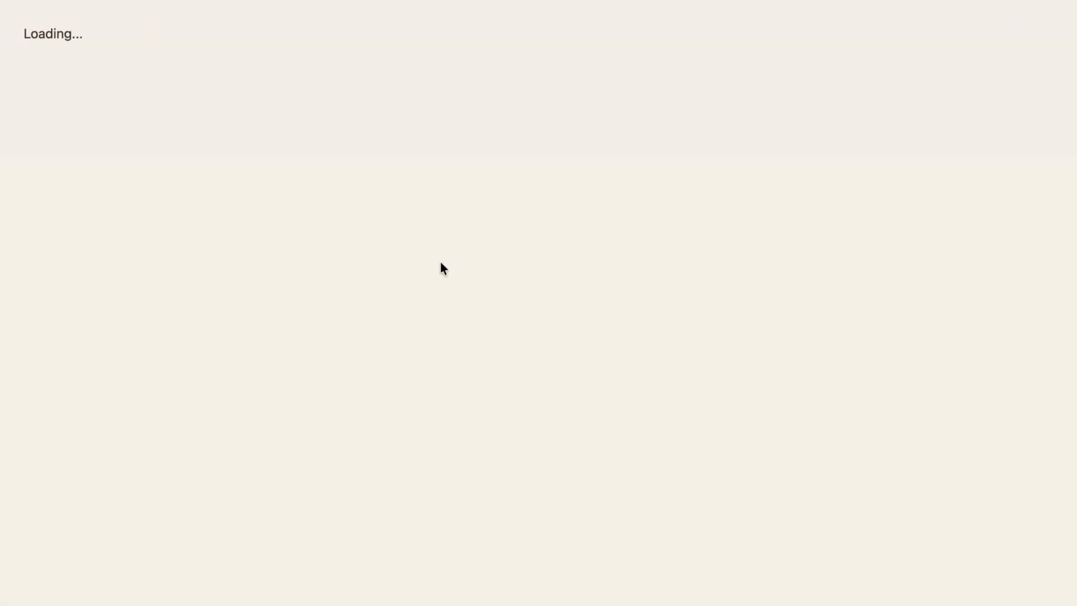
scroll(440, 261, down, 2)
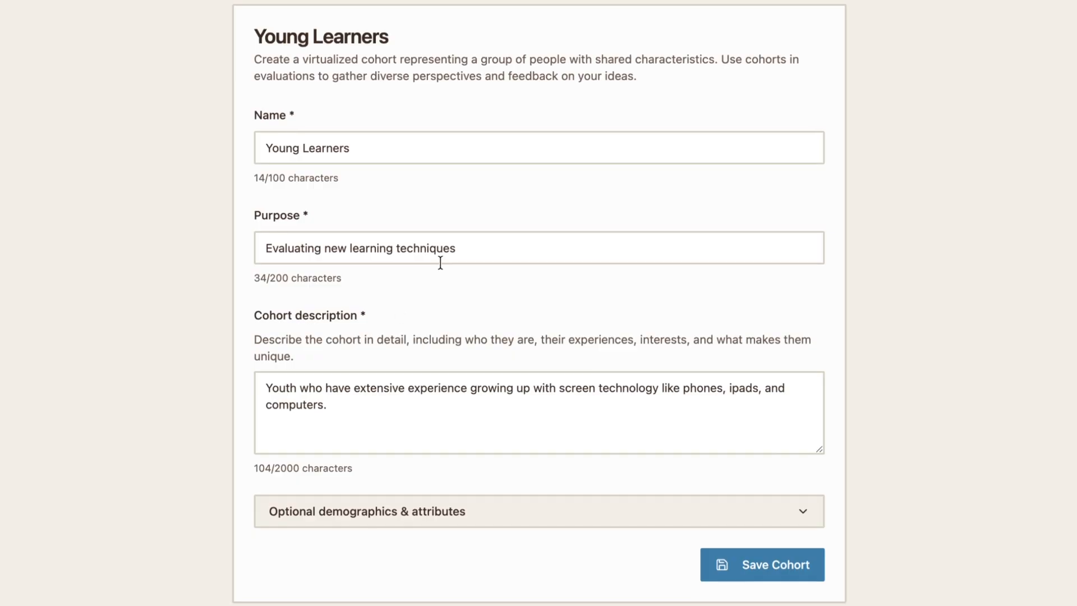
click(380, 511)
scroll(382, 513, down, 2)
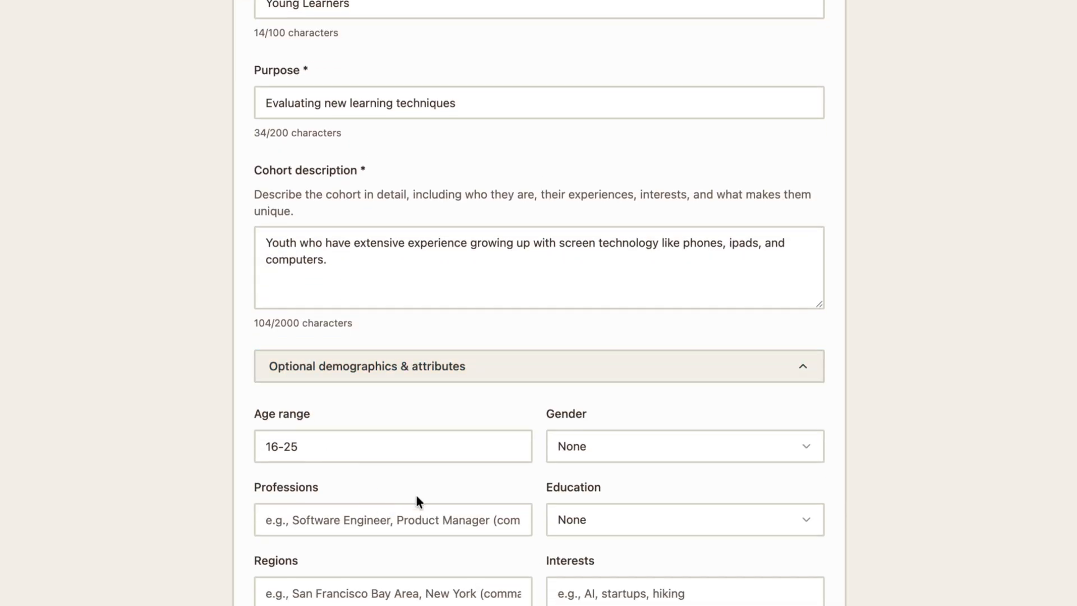
scroll(415, 500, up, 5)
click(294, 101)
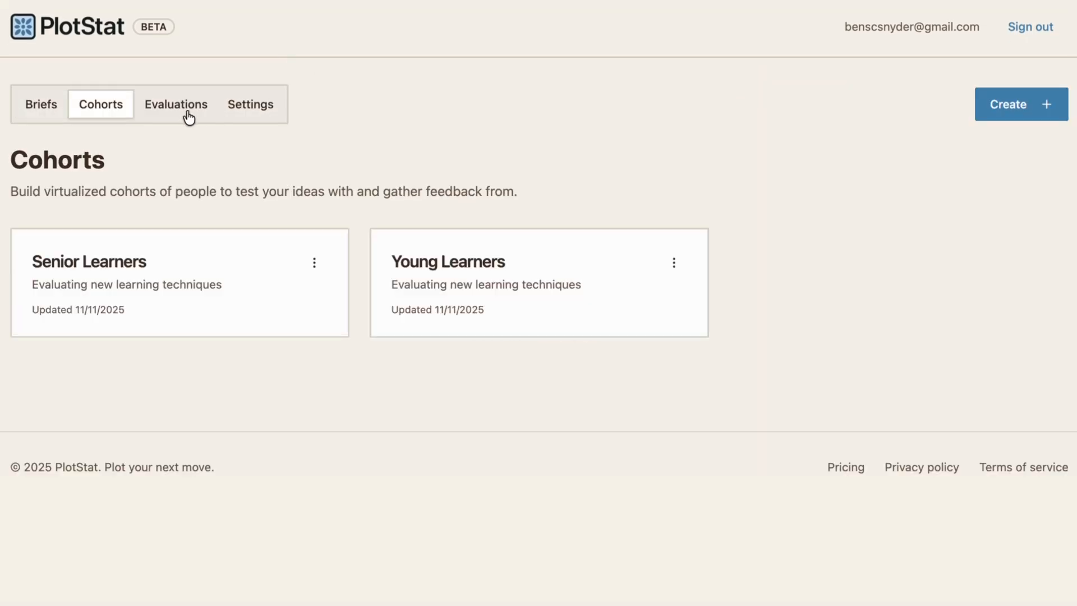
- Open the Content length & retention draft evaluation, review its hypothesis, research questions and cohorts, and run it
click(188, 115)
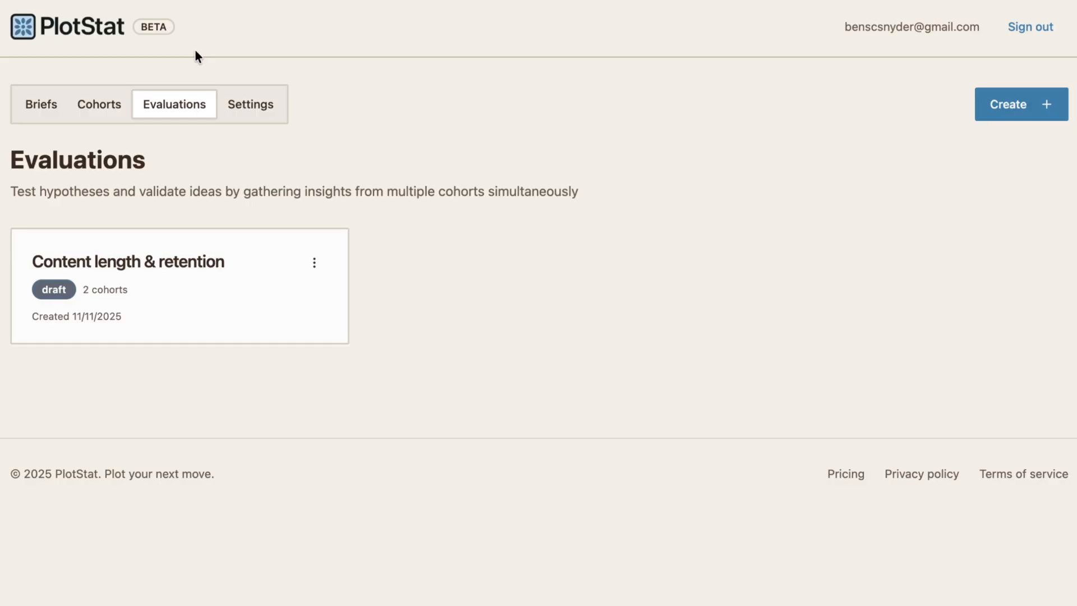
click(168, 260)
scroll(168, 256, down, 5)
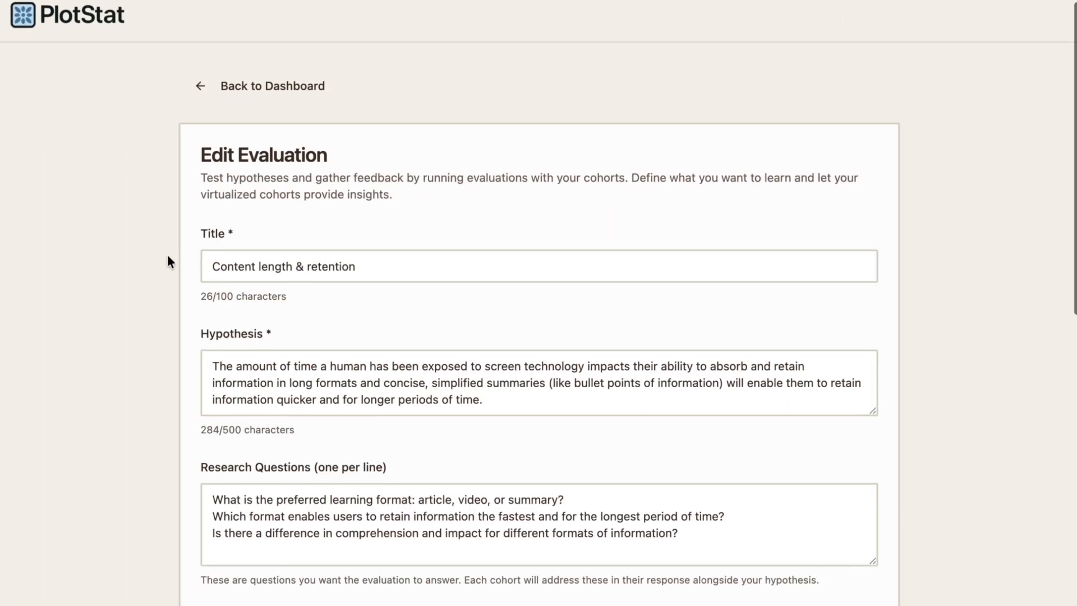
scroll(167, 256, down, 1)
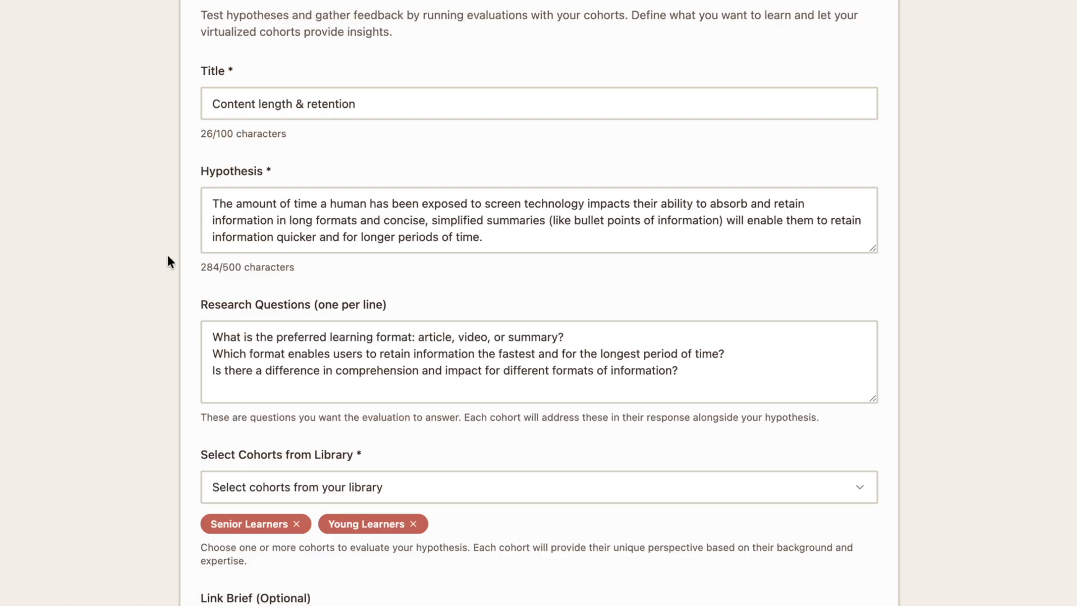
scroll(168, 257, down, 3)
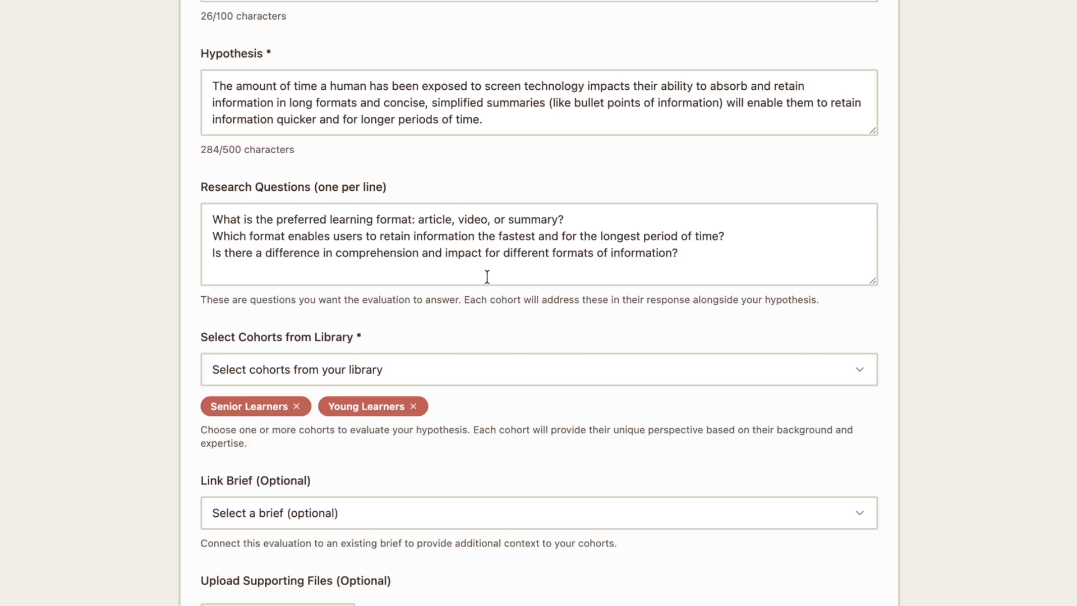
scroll(487, 276, down, 3)
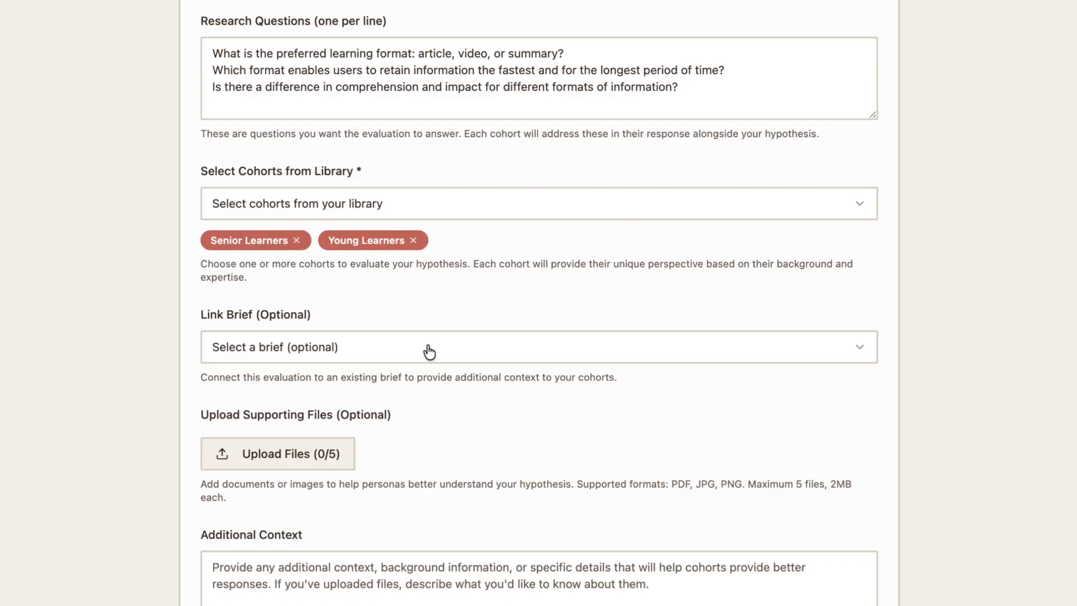
scroll(430, 352, down, 3)
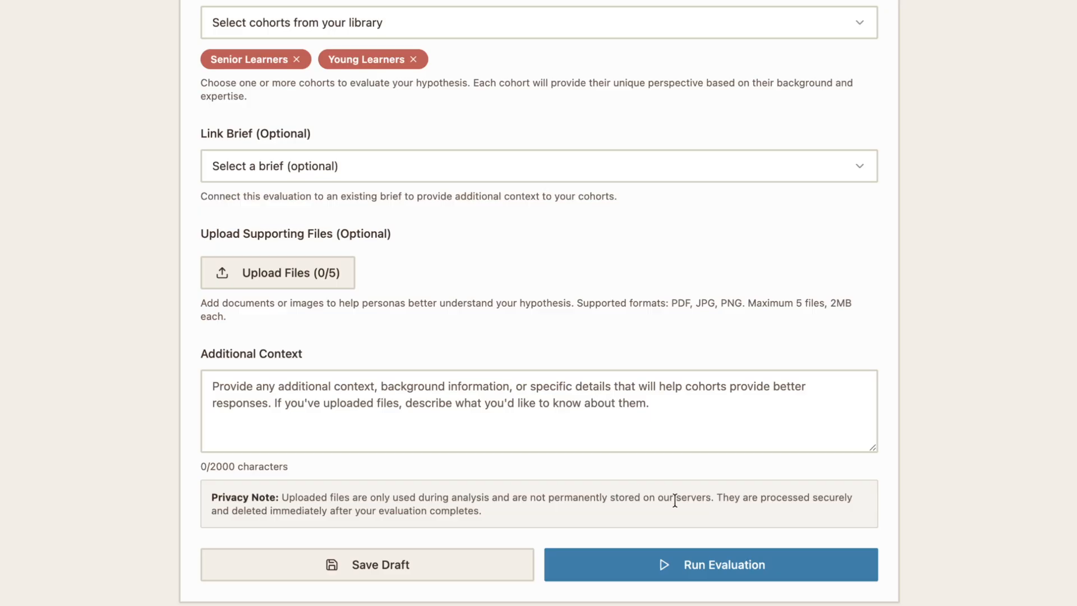
click(685, 563)
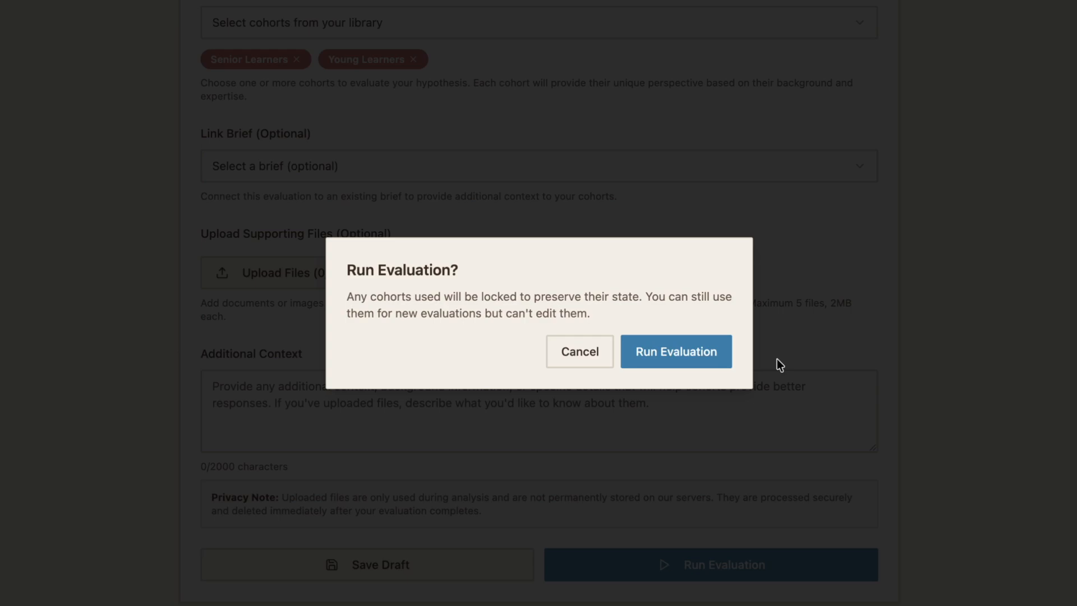
click(725, 363)
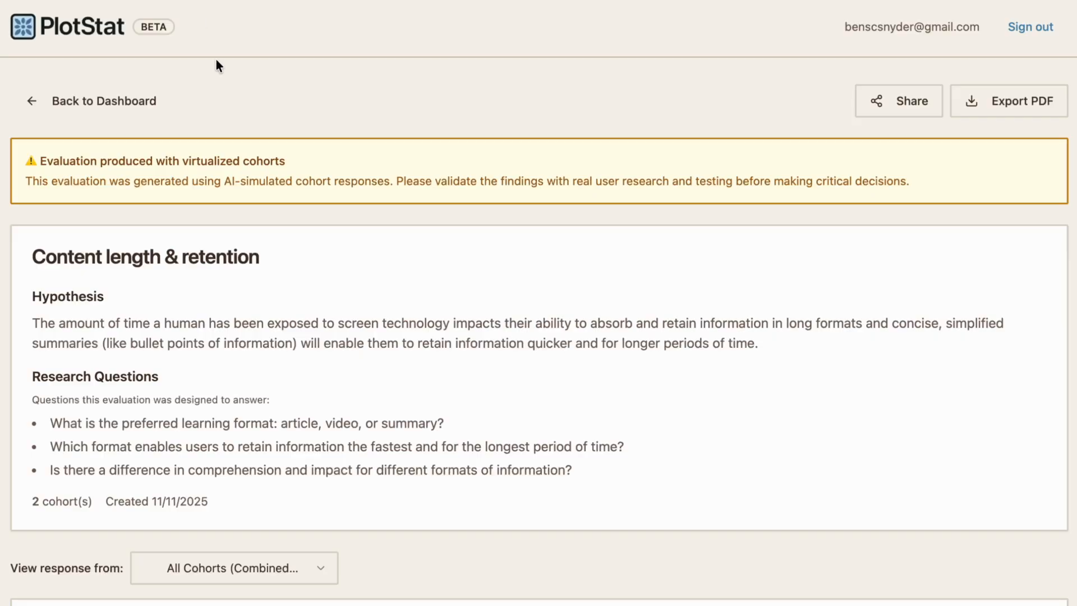
- Look over the evaluation results' overview and the cohort choices for viewing responses, keeping the combined summary of all cohorts
scroll(221, 153, down, 3)
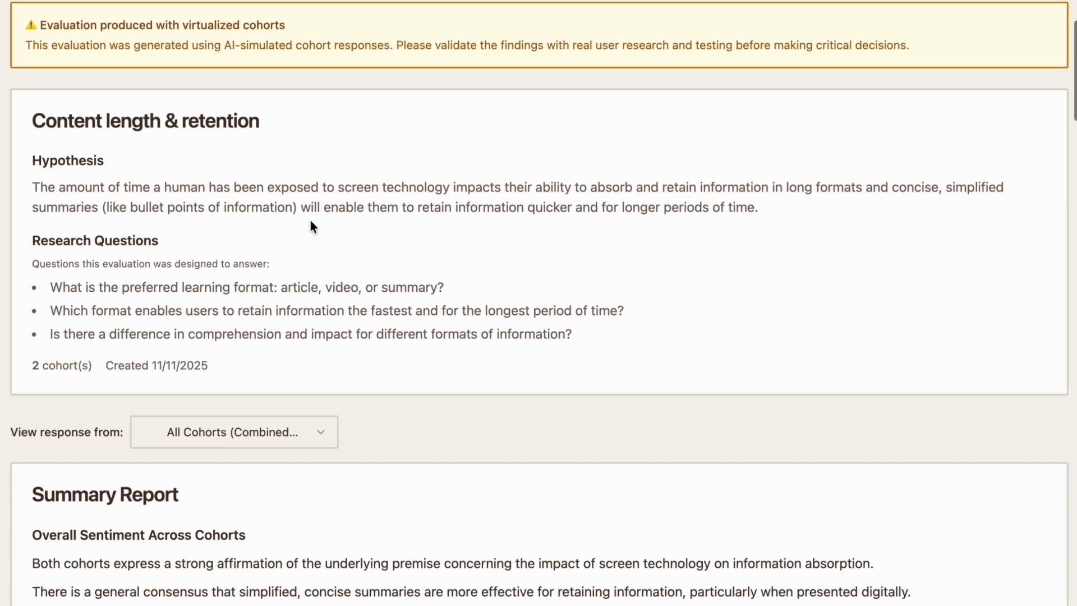
scroll(301, 255, down, 6)
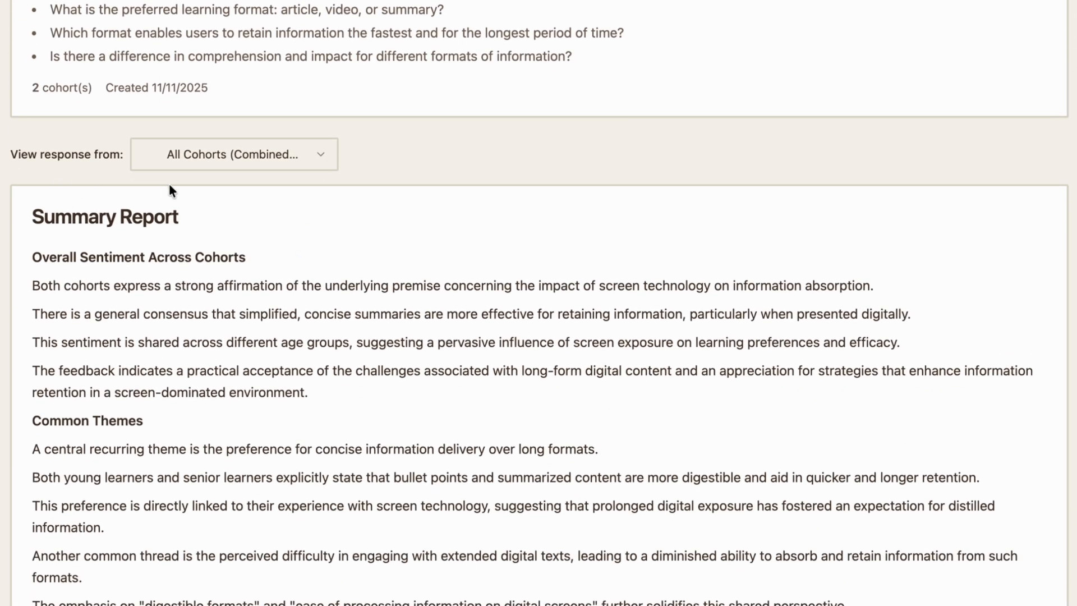
click(228, 154)
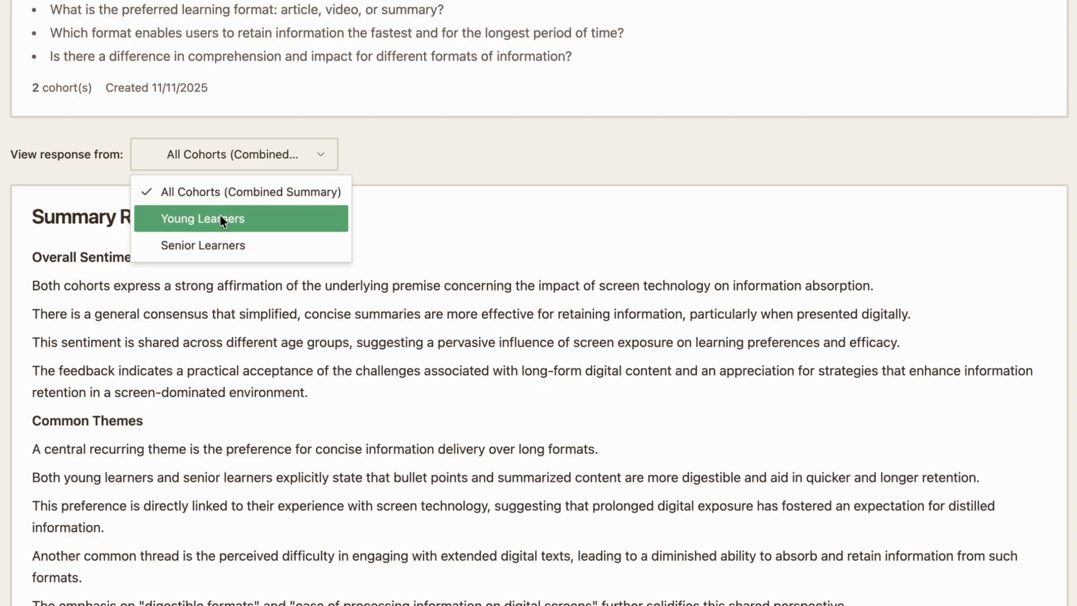
click(502, 152)
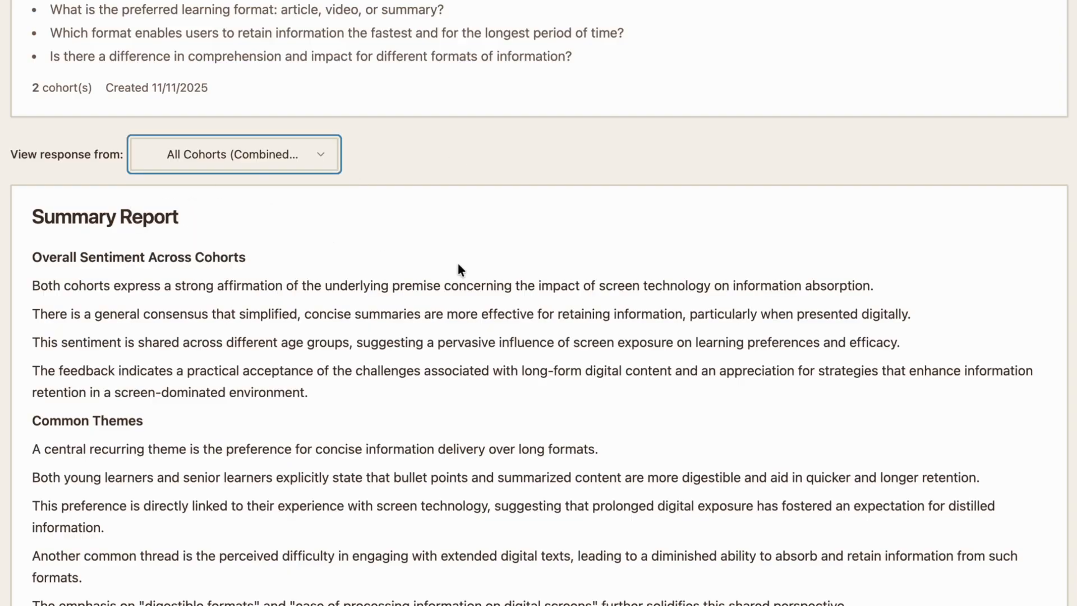
- Read the Summary Report's overall sentiment, common themes, divergent viewpoints and balanced conclusion
scroll(457, 265, down, 3)
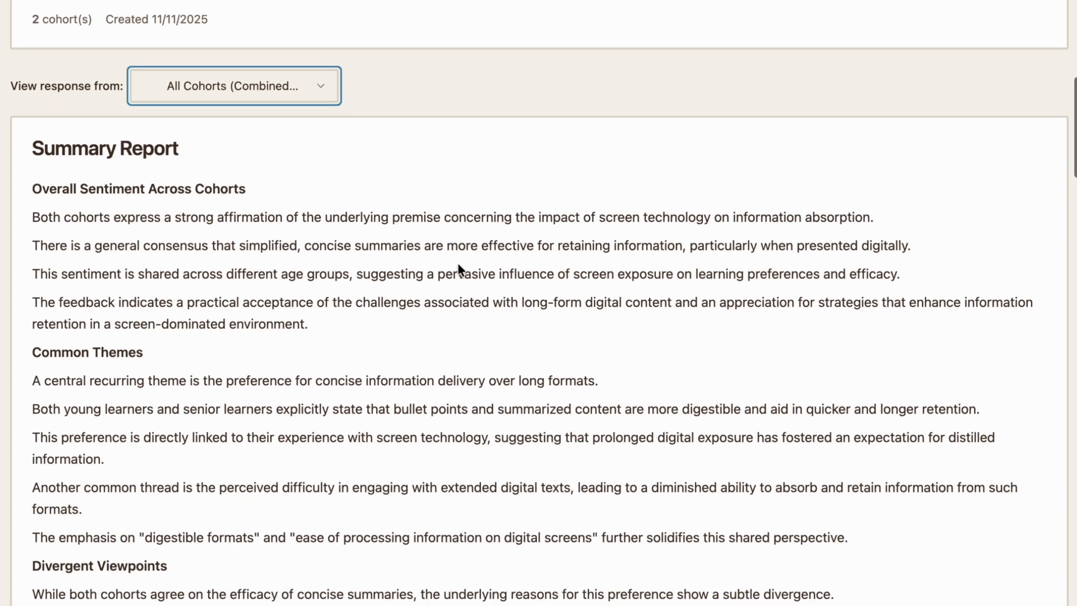
scroll(457, 268, down, 4)
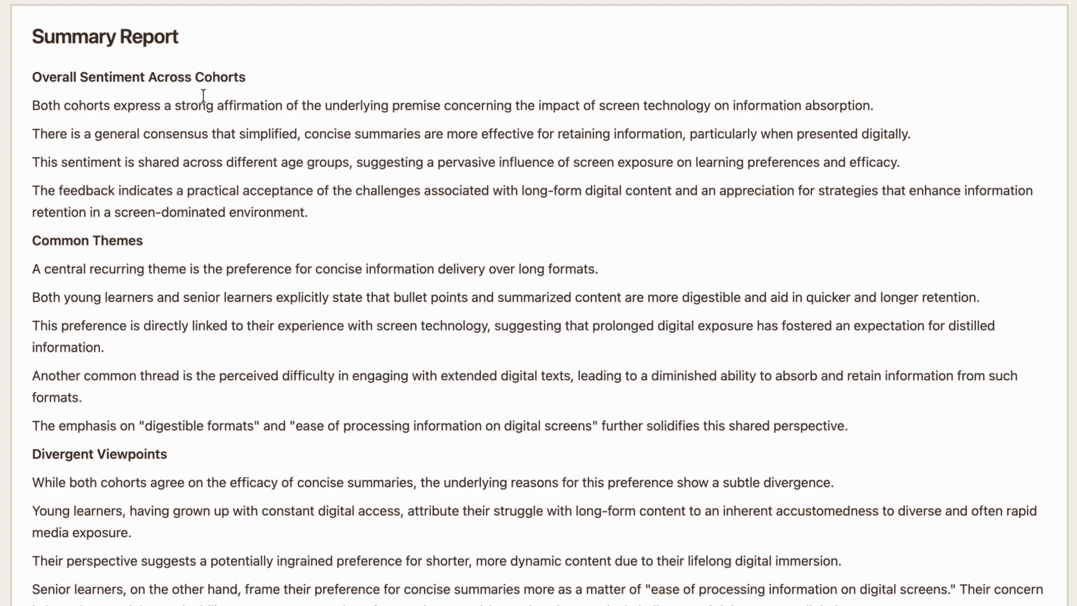
scroll(225, 196, down, 2)
scroll(197, 185, down, 2)
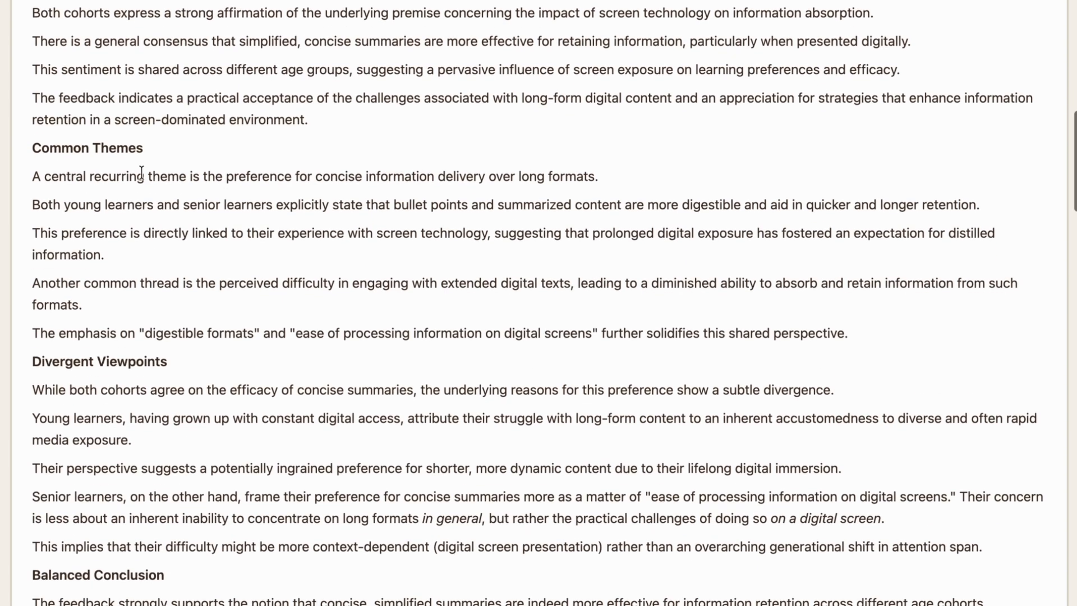
scroll(120, 326, down, 4)
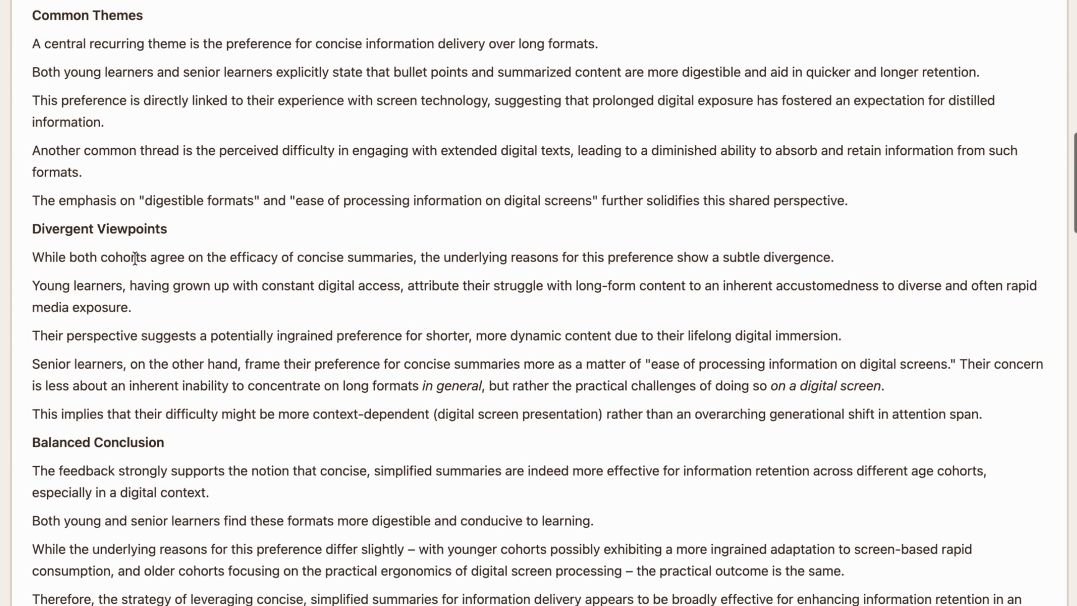
scroll(132, 331, down, 5)
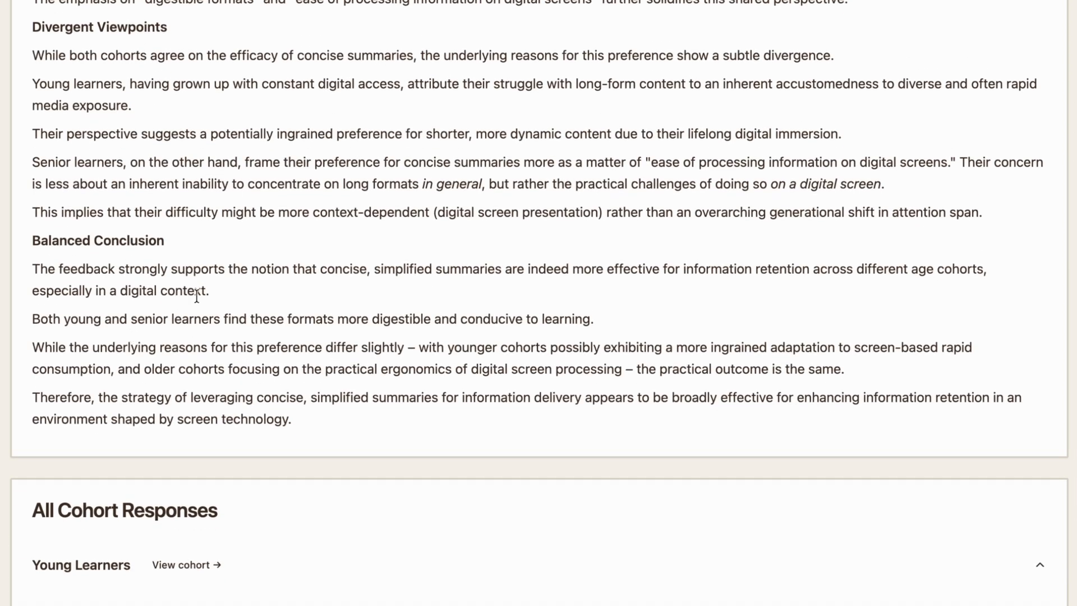
scroll(197, 295, down, 5)
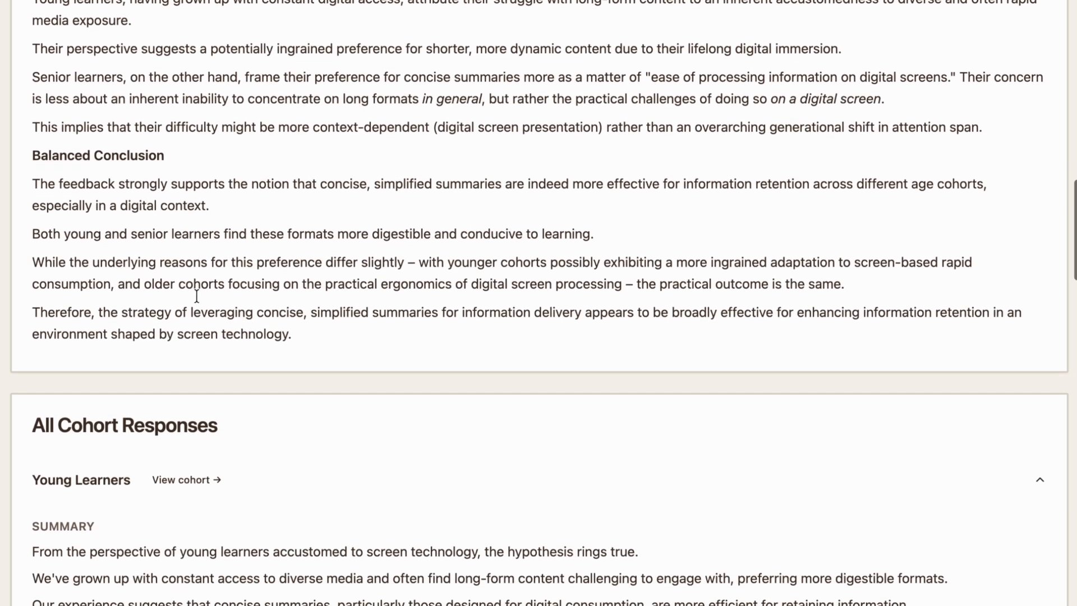
- Examine the individual Young Learners and Senior Learners responses, including their summaries, strengths and weaknesses
scroll(199, 303, down, 3)
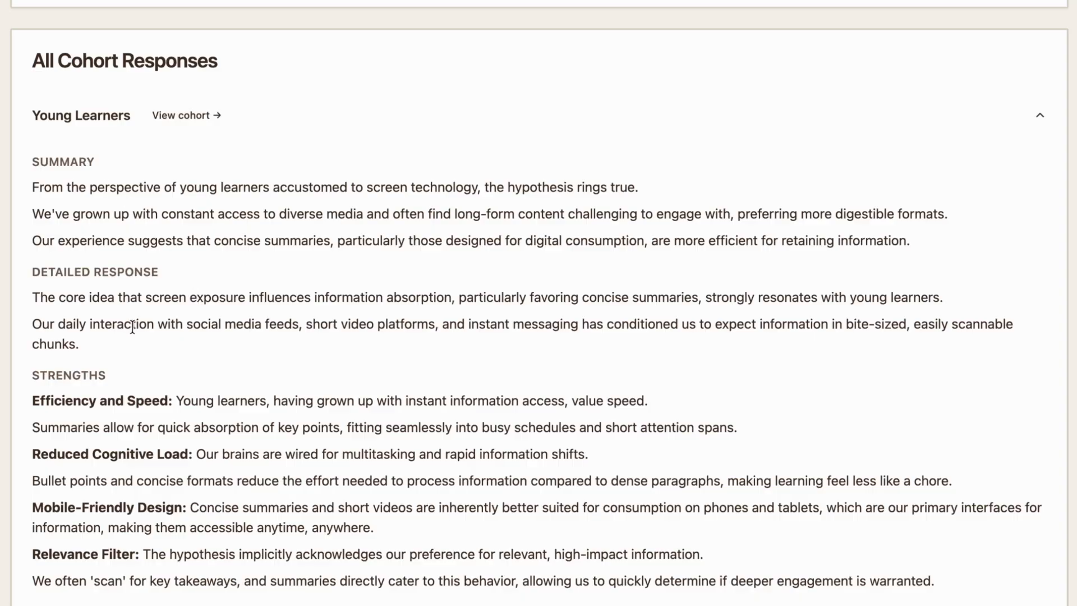
scroll(119, 329, down, 4)
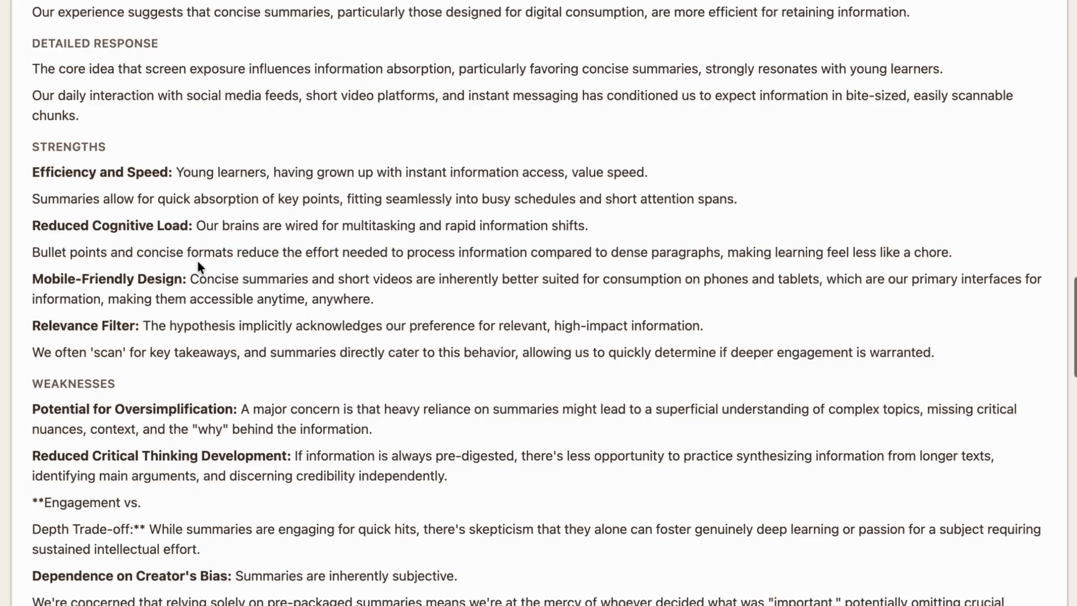
scroll(198, 262, down, 5)
scroll(198, 262, down, 3)
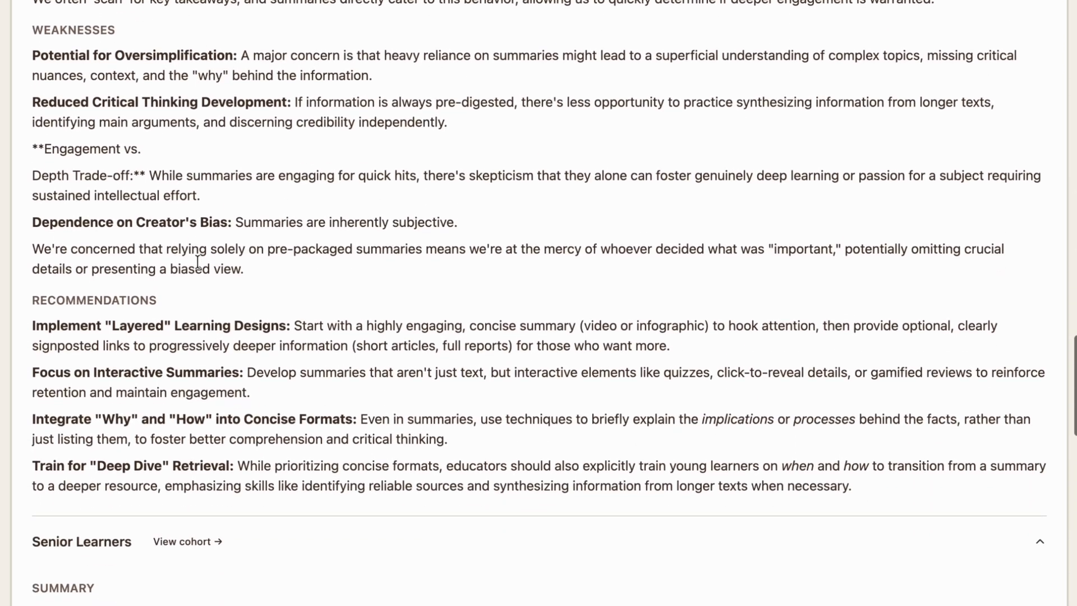
scroll(197, 263, down, 7)
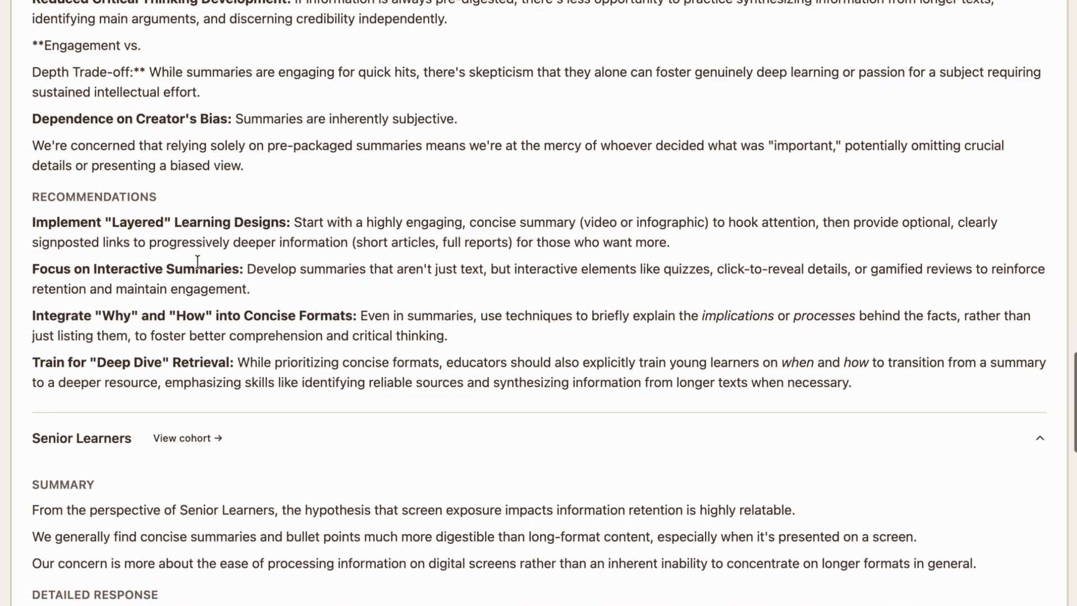
scroll(198, 262, down, 4)
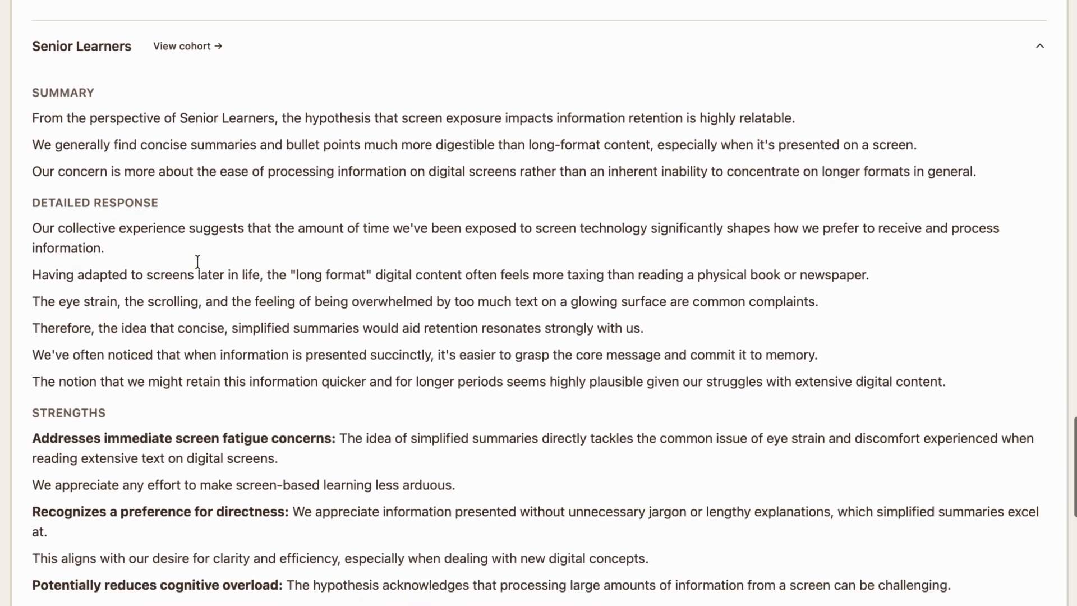
scroll(197, 262, down, 9)
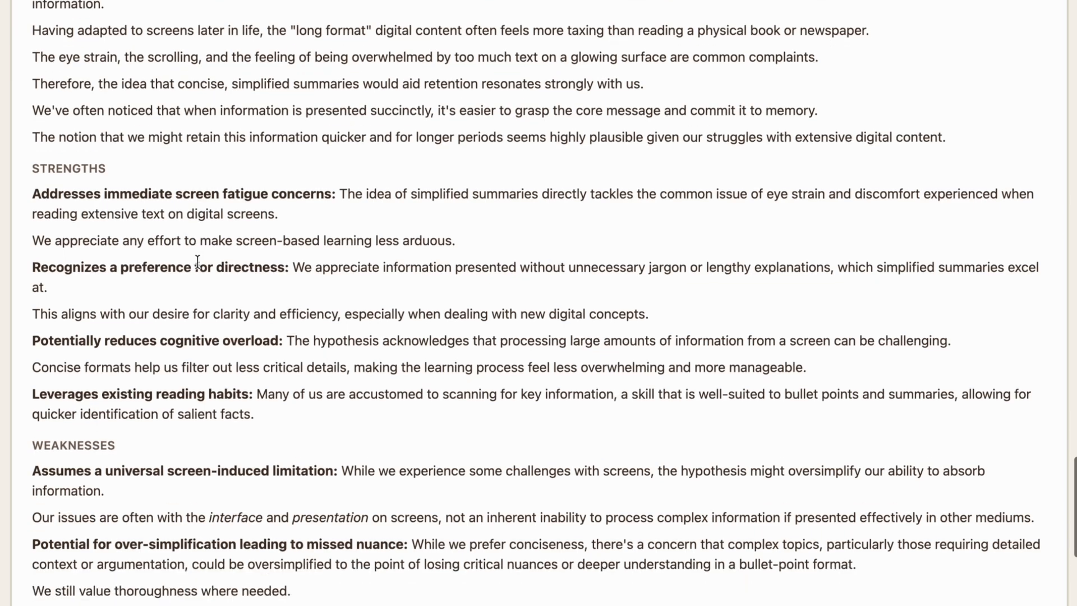
- Create a public share link for the evaluation with all sections included and copy the link
scroll(198, 261, up, 20)
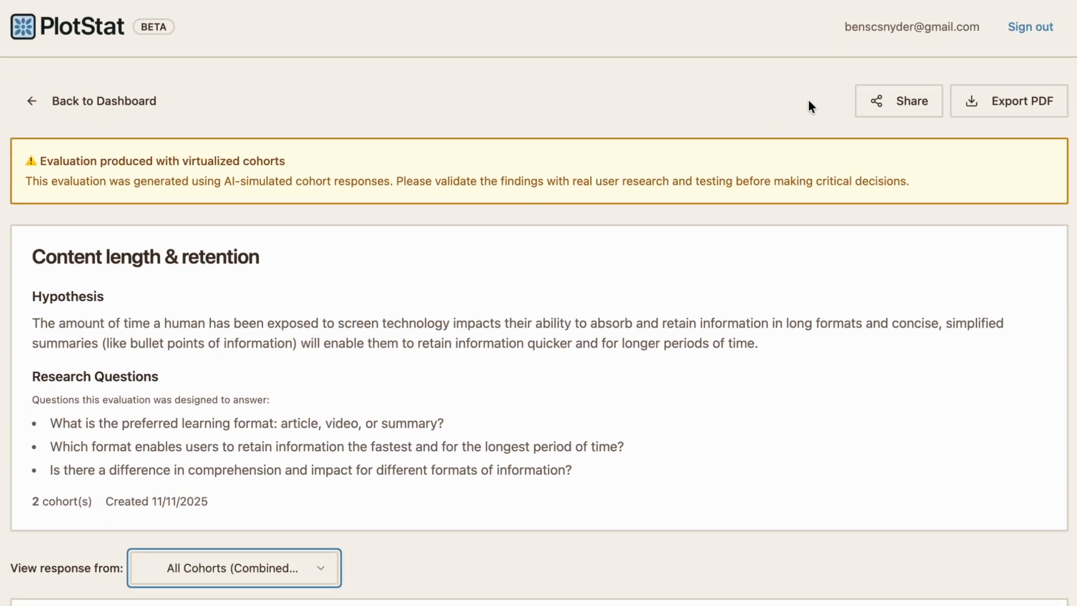
click(898, 100)
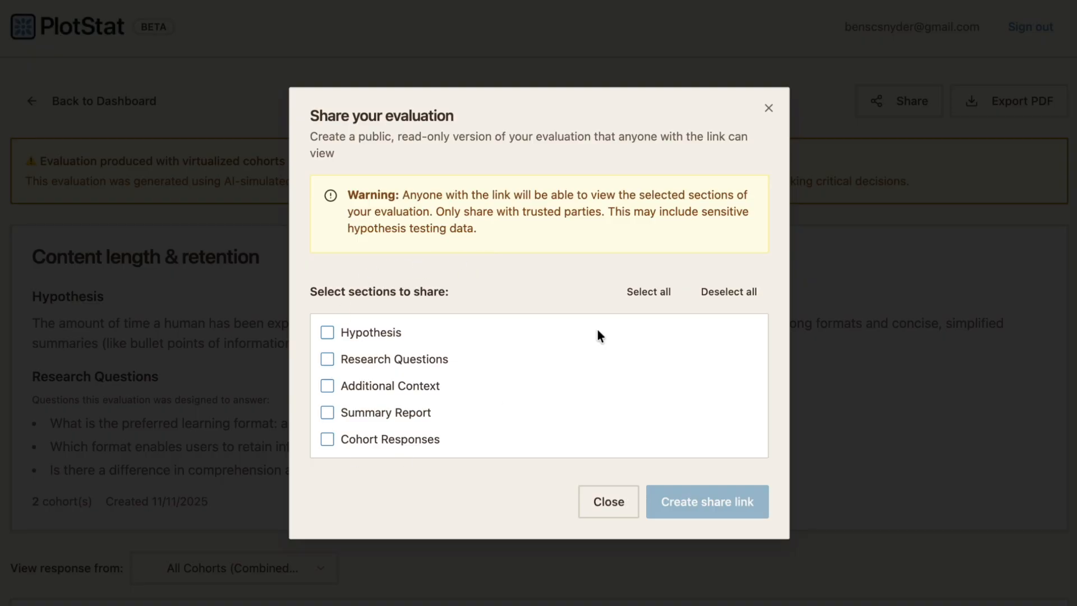
click(645, 294)
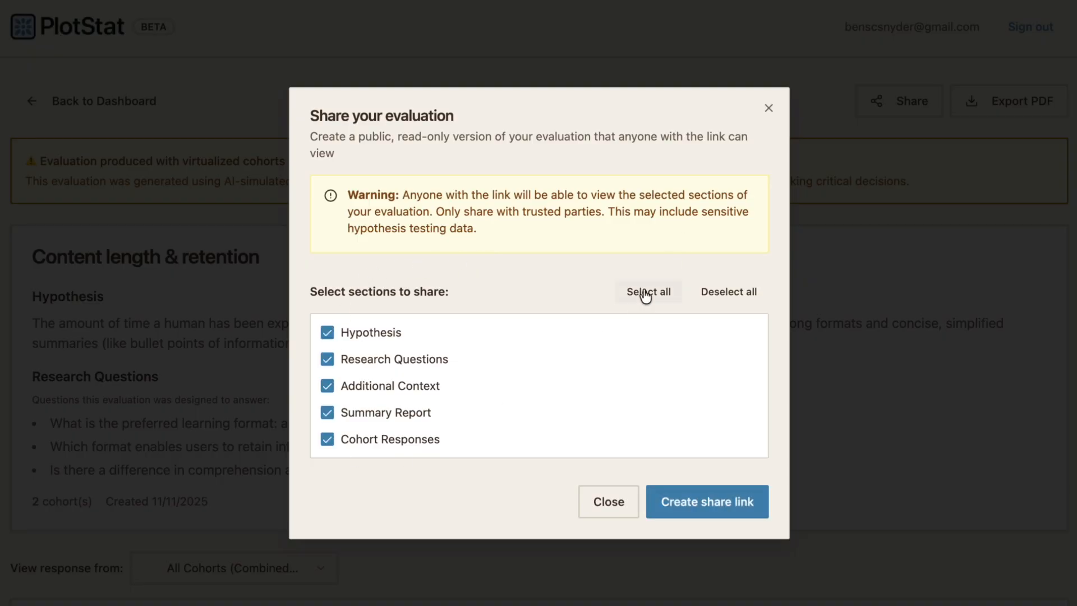
click(685, 491)
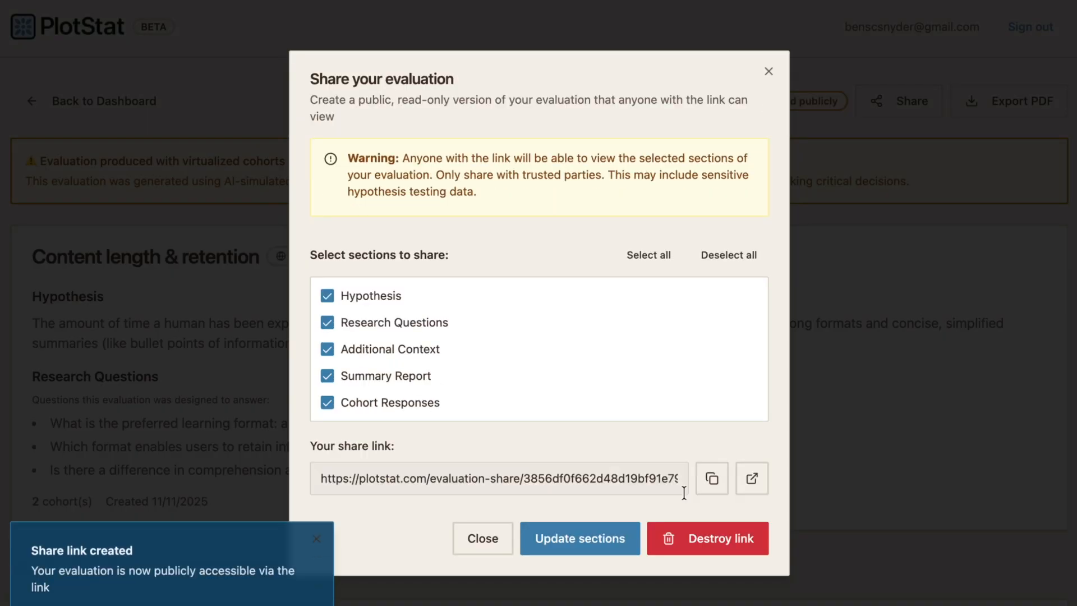
click(710, 483)
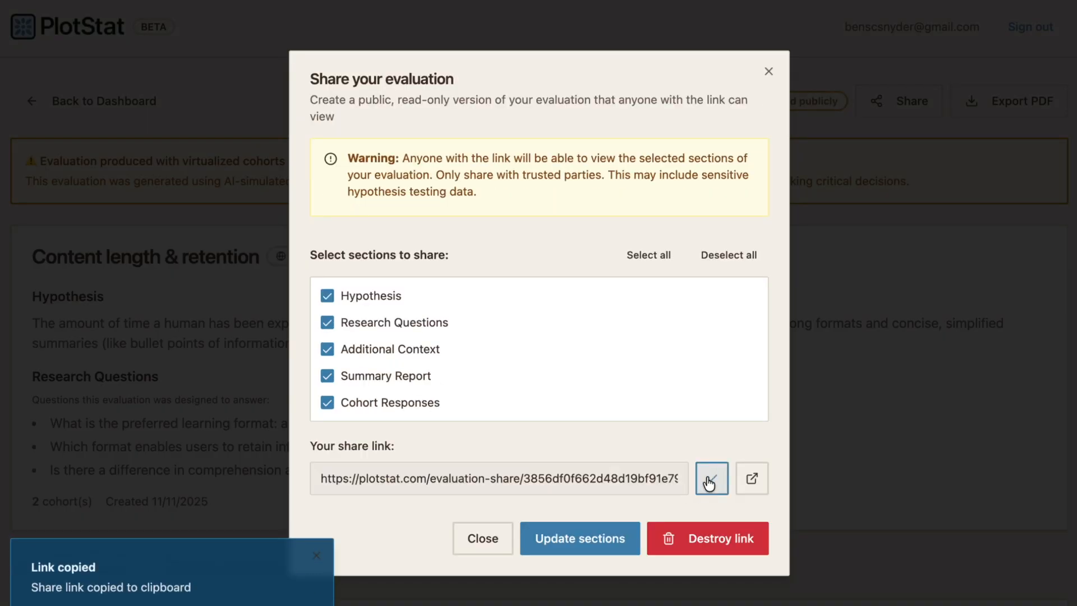